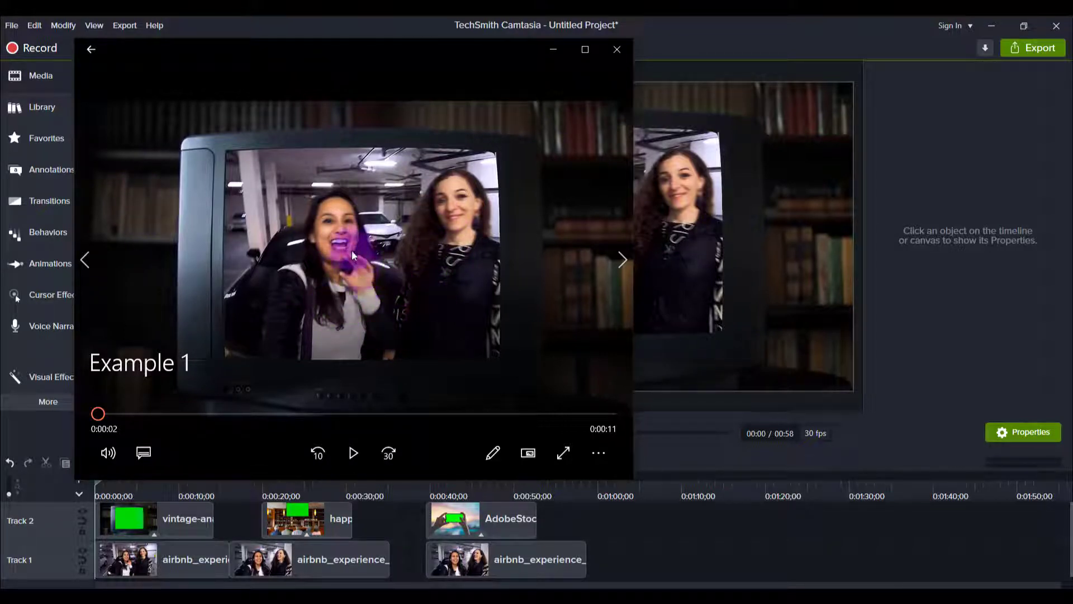
- Play the example video and pause on the Example 3 phone-screen clip at 0:00:09
click(353, 453)
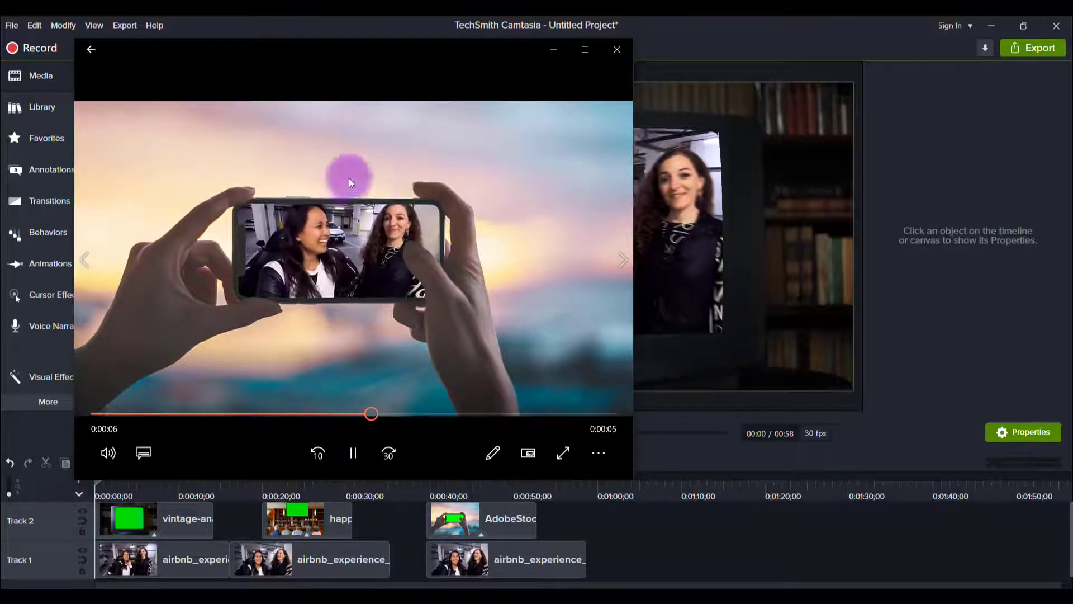
click(354, 450)
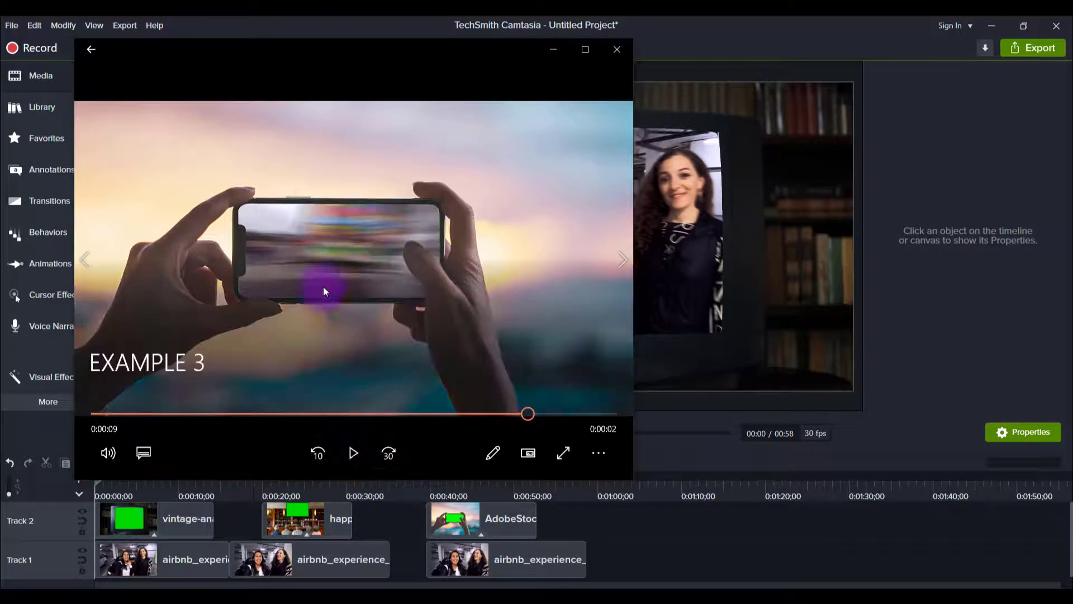
- Close the example player and preview the vintage analog TV and happy-friends clips in the Media Bin
click(617, 49)
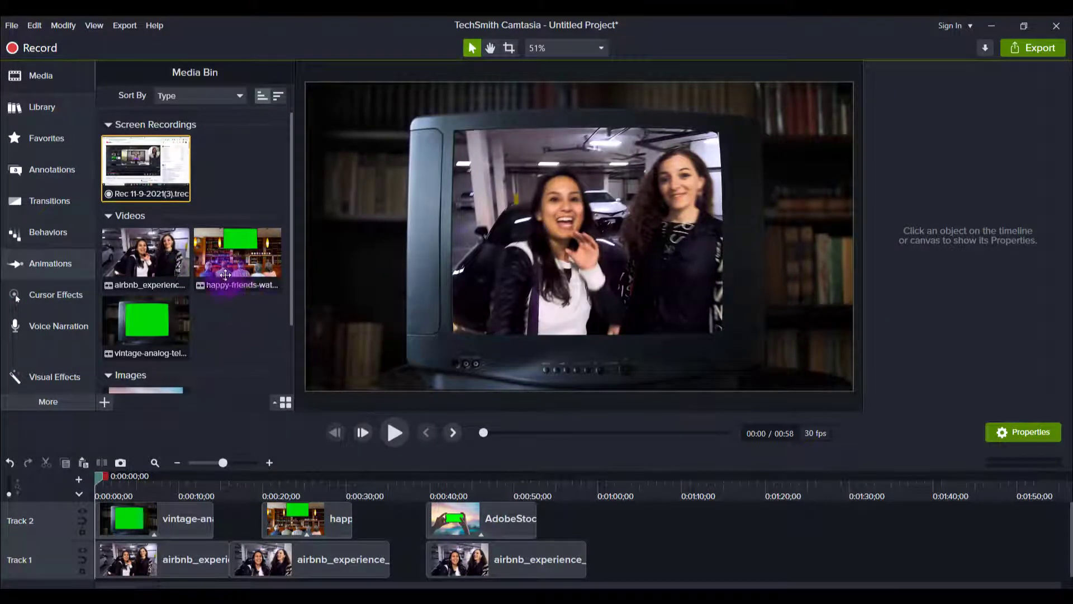
scroll(247, 328, down, 1)
click(132, 253)
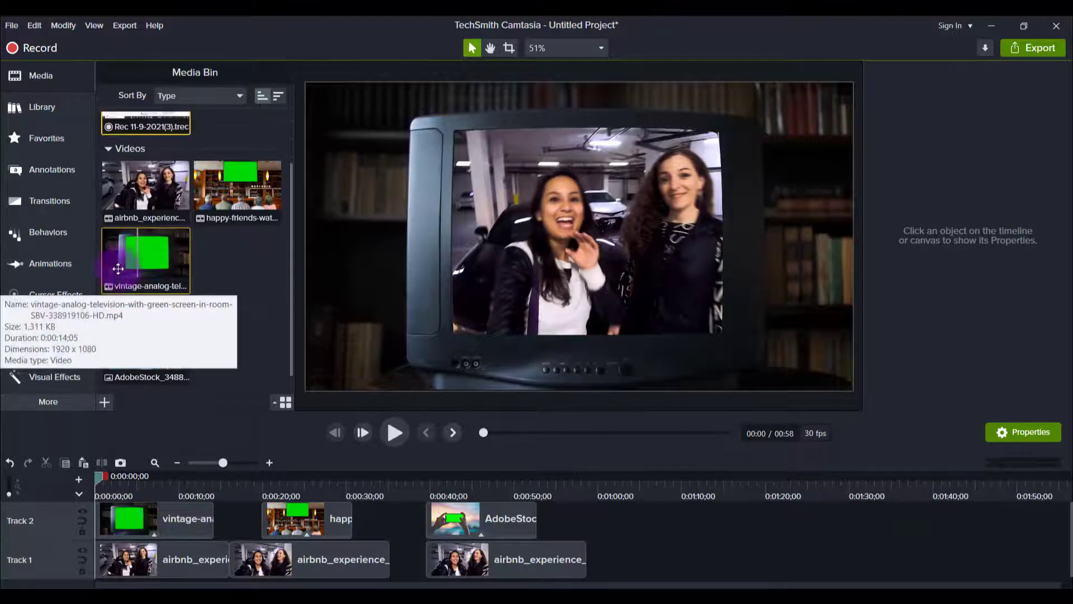
click(238, 190)
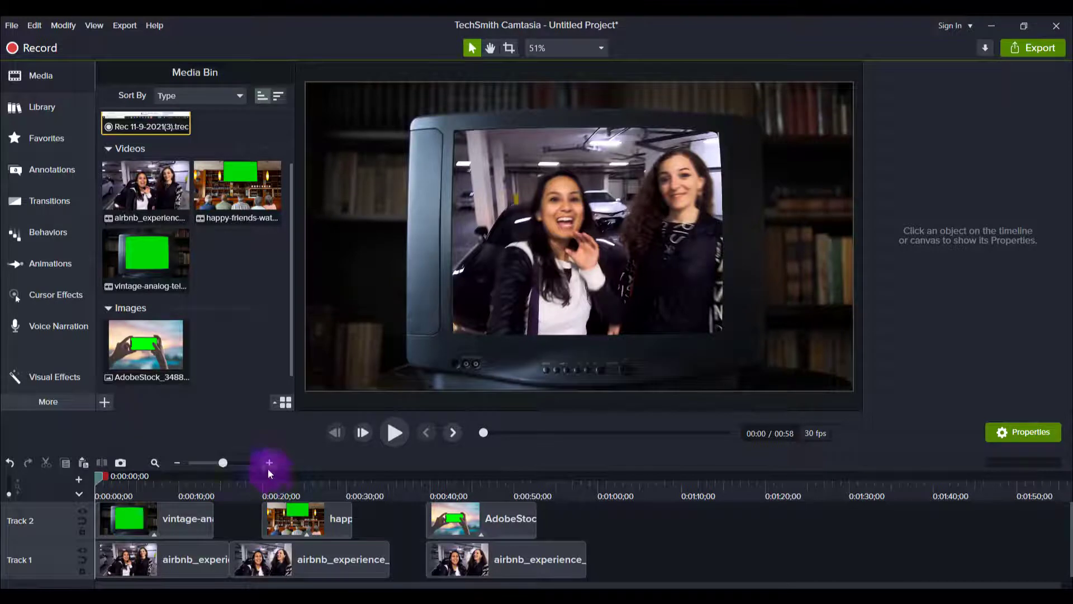
click(146, 257)
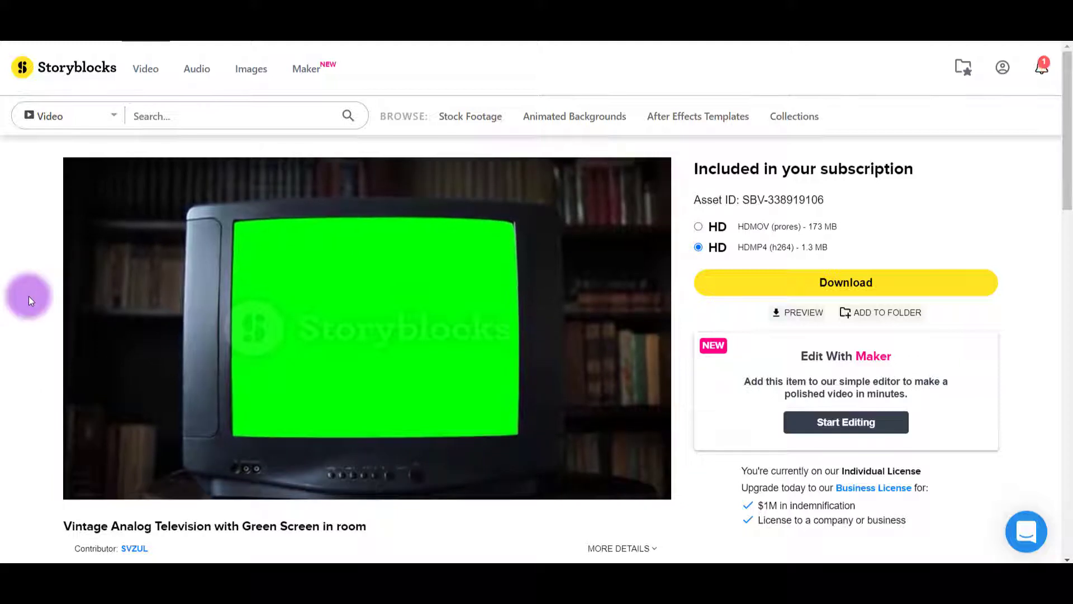
- Browse the similar green-screen TV clips on the Storyblocks page and open one's page
mouse_move(302, 193)
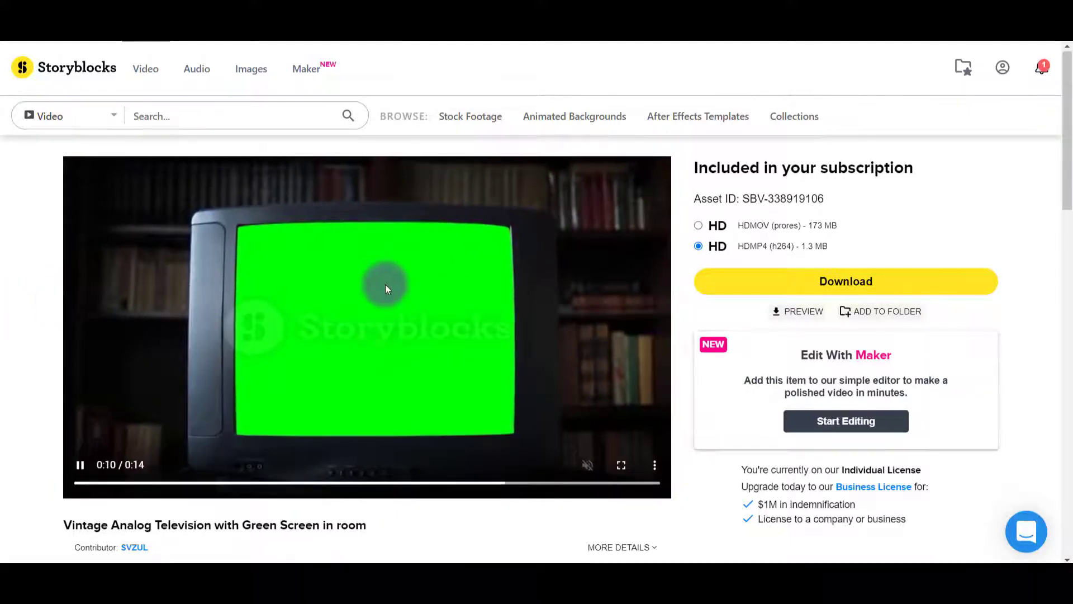
scroll(385, 285, down, 3)
scroll(384, 286, up, 2)
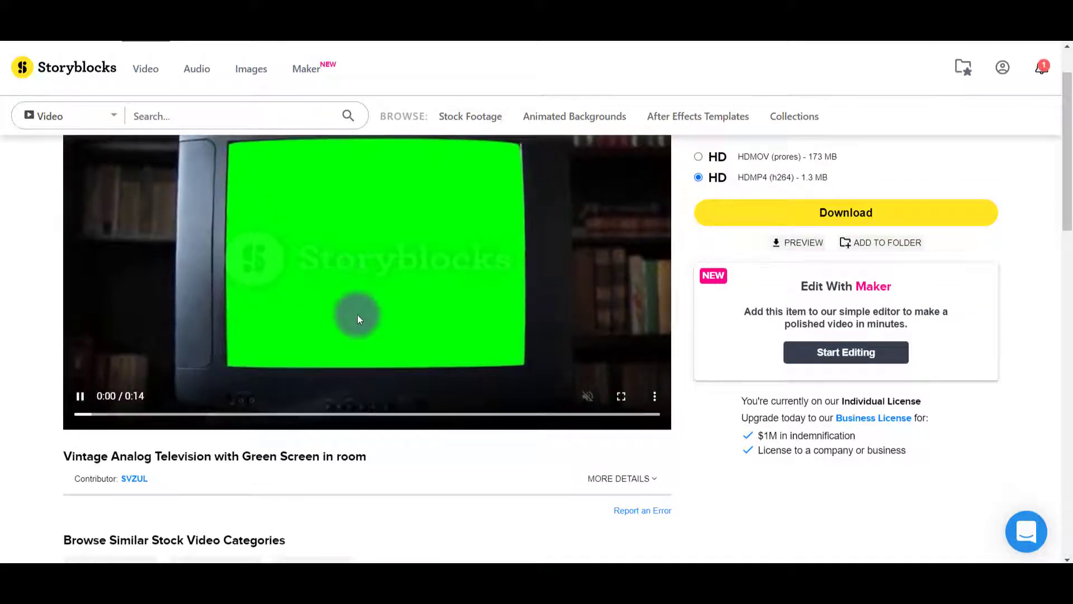
scroll(323, 321, up, 1)
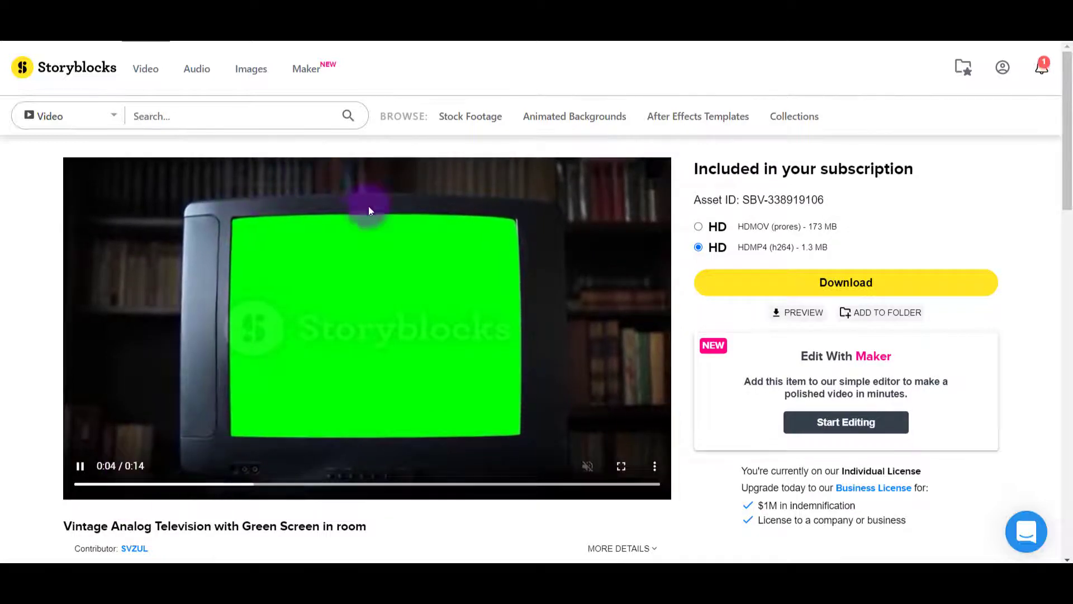
scroll(393, 362, down, 8)
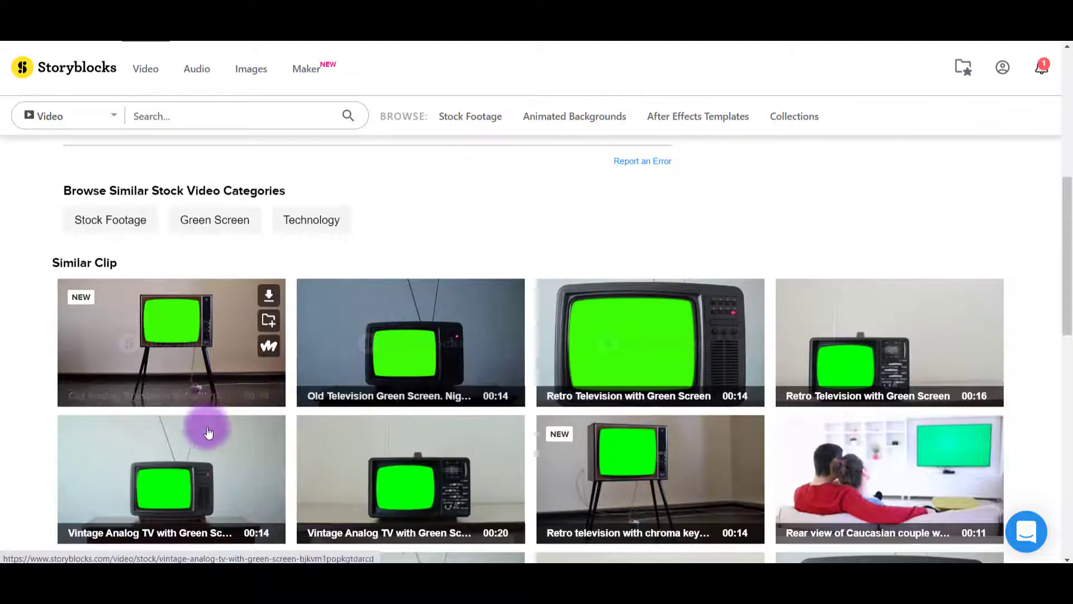
scroll(353, 441, down, 5)
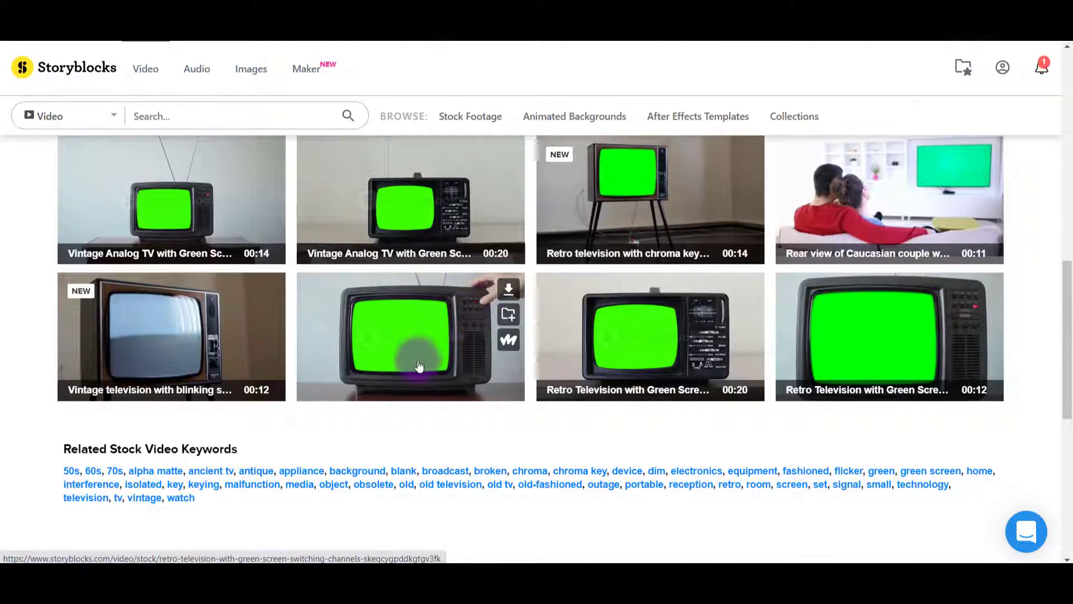
mouse_move(623, 338)
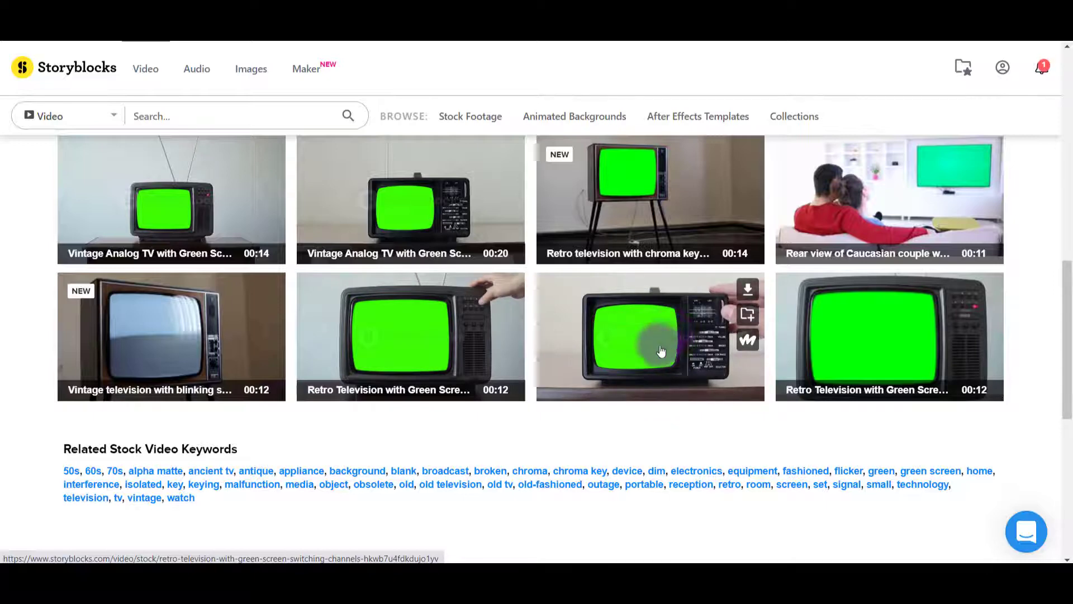
click(471, 367)
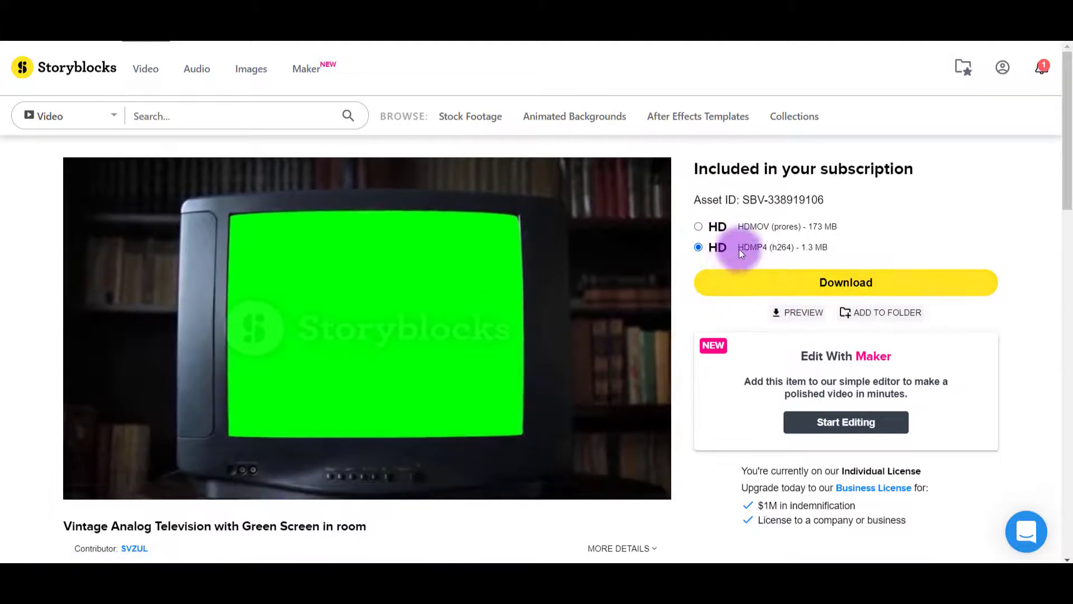
mouse_move(600, 498)
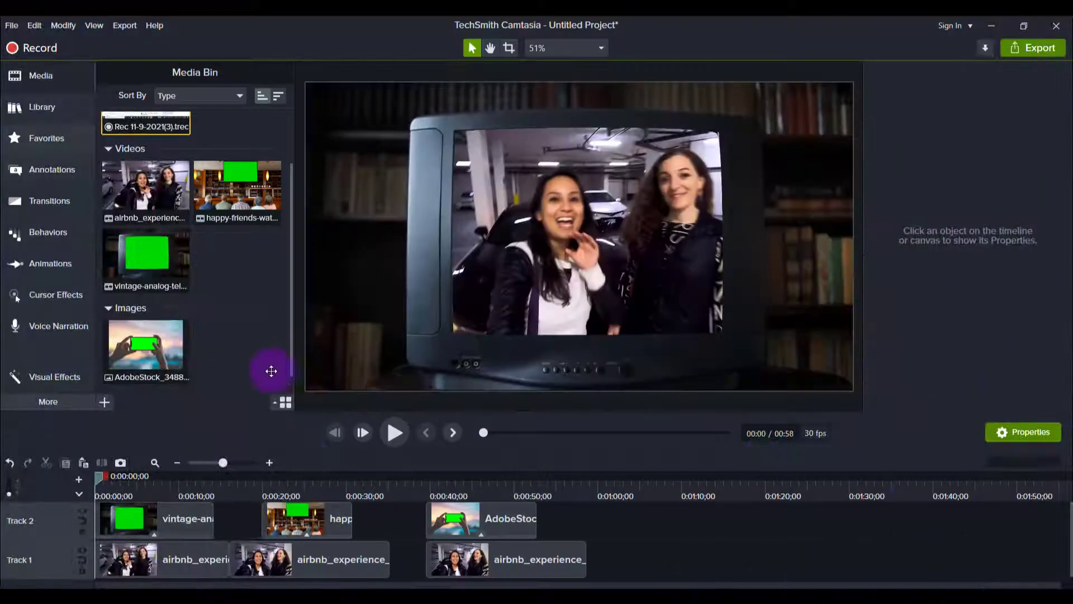
- Place the vintage analog TV clip on Track 2 at about 1:05 and park the playhead at 1:08
click(237, 193)
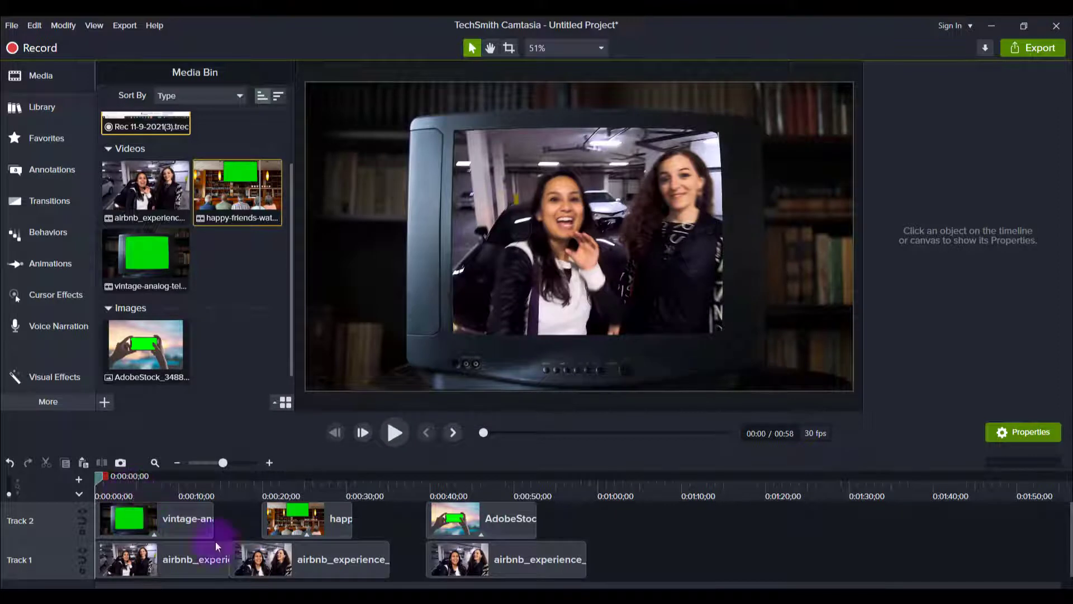
click(126, 197)
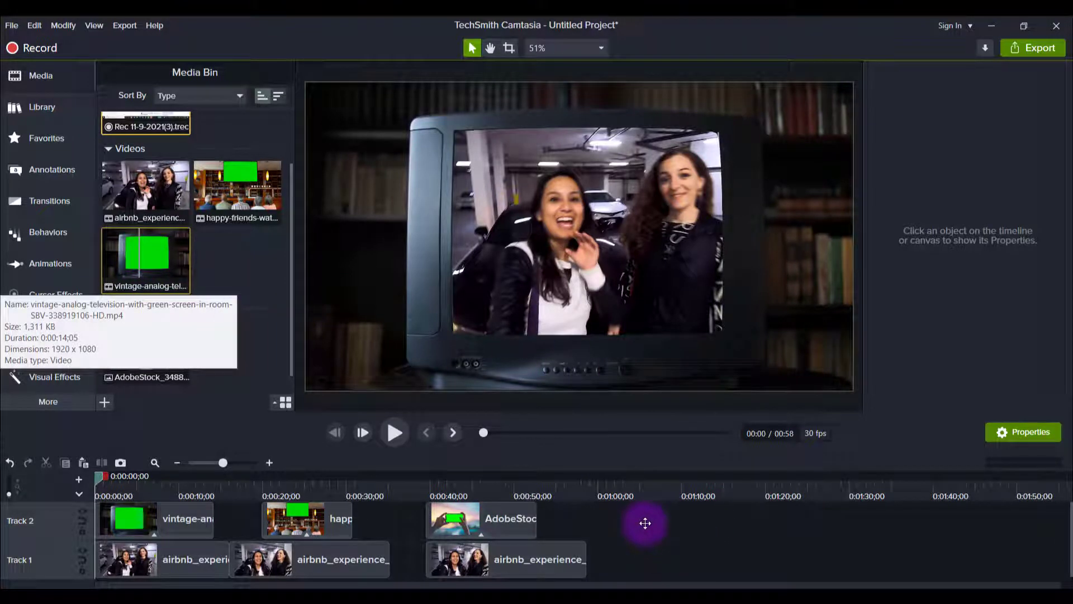
drag(645, 522, 645, 523)
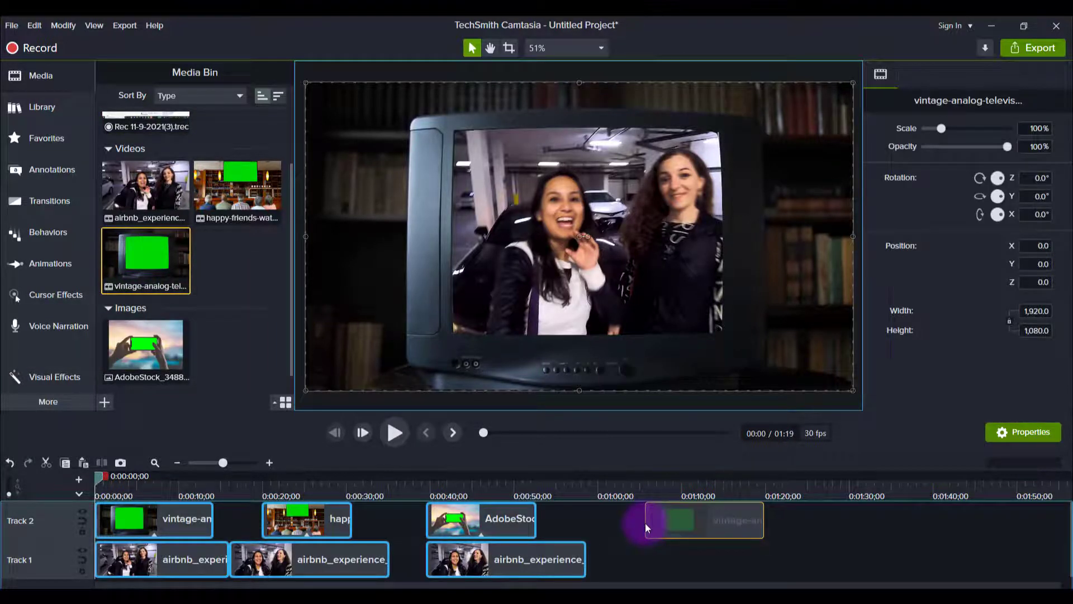
click(656, 518)
click(671, 487)
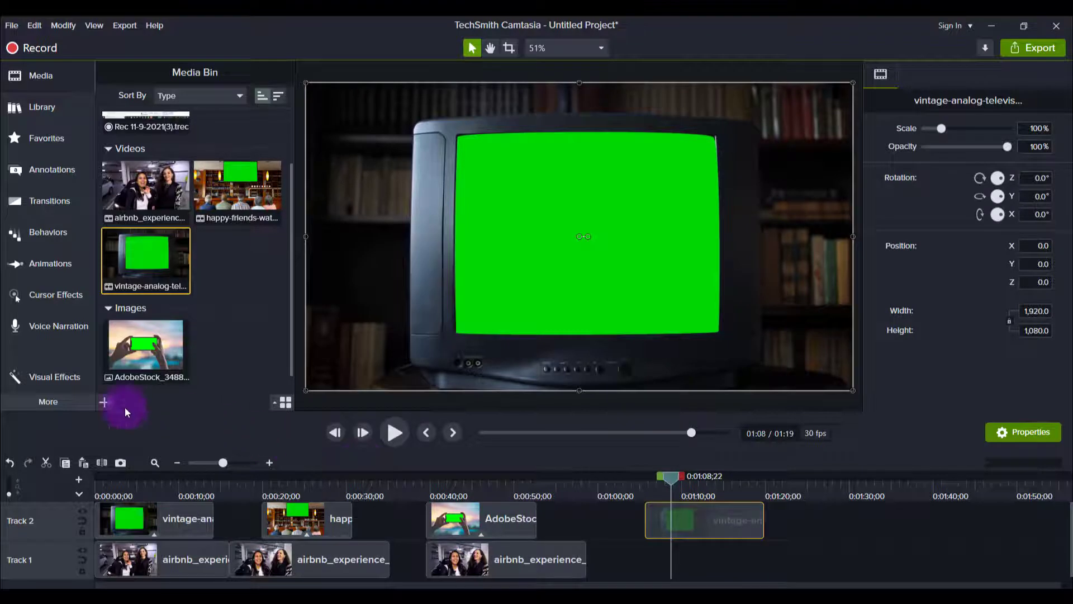
- Star Remove a Color in Visual Effects as a favourite and show the Favorites gallery
click(61, 376)
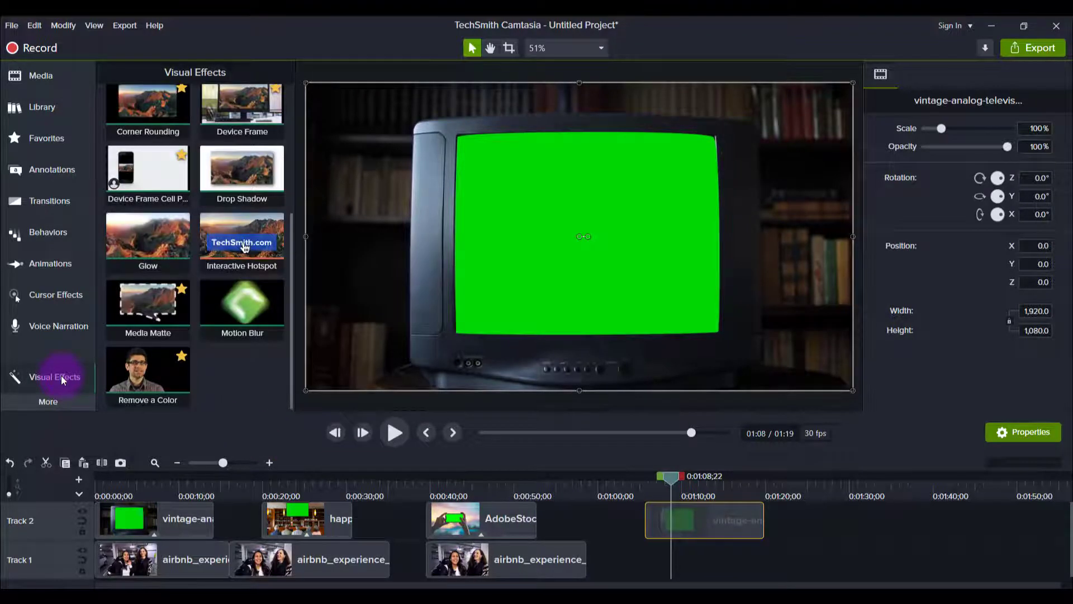
click(163, 396)
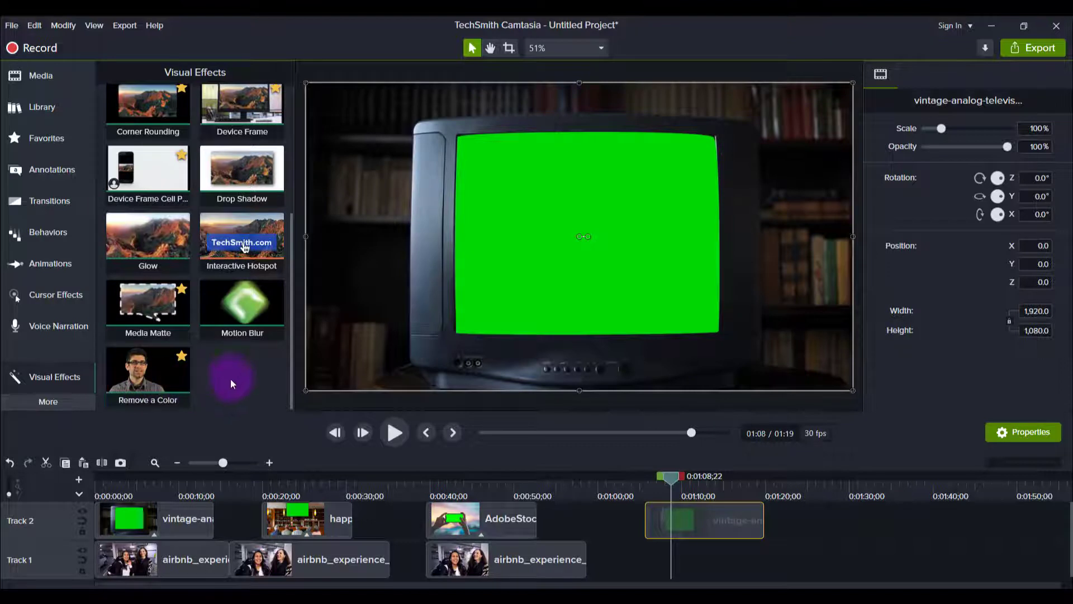
click(181, 357)
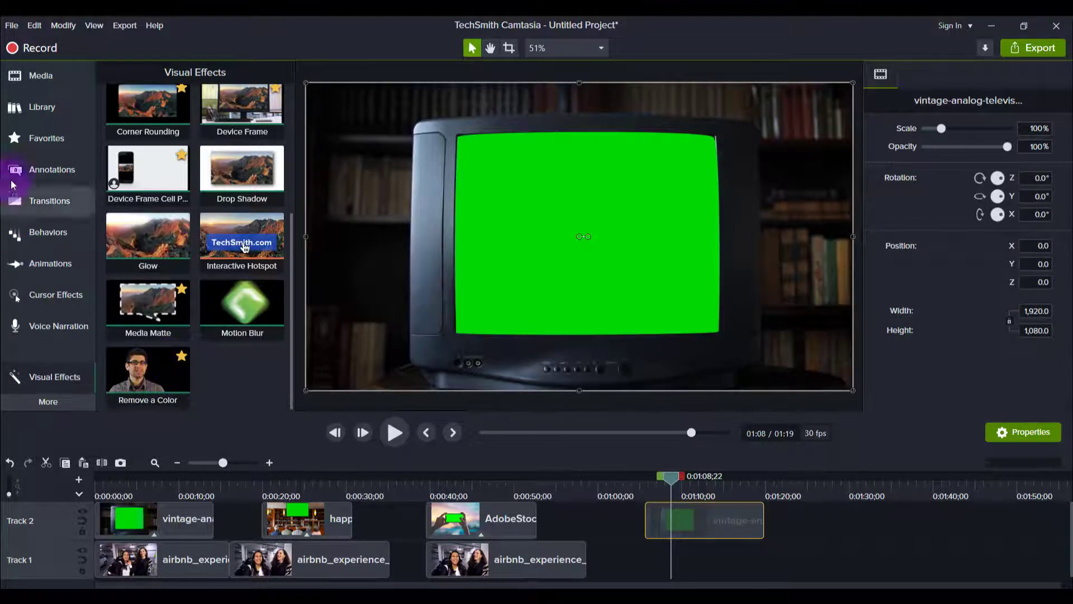
click(46, 138)
scroll(236, 371, down, 5)
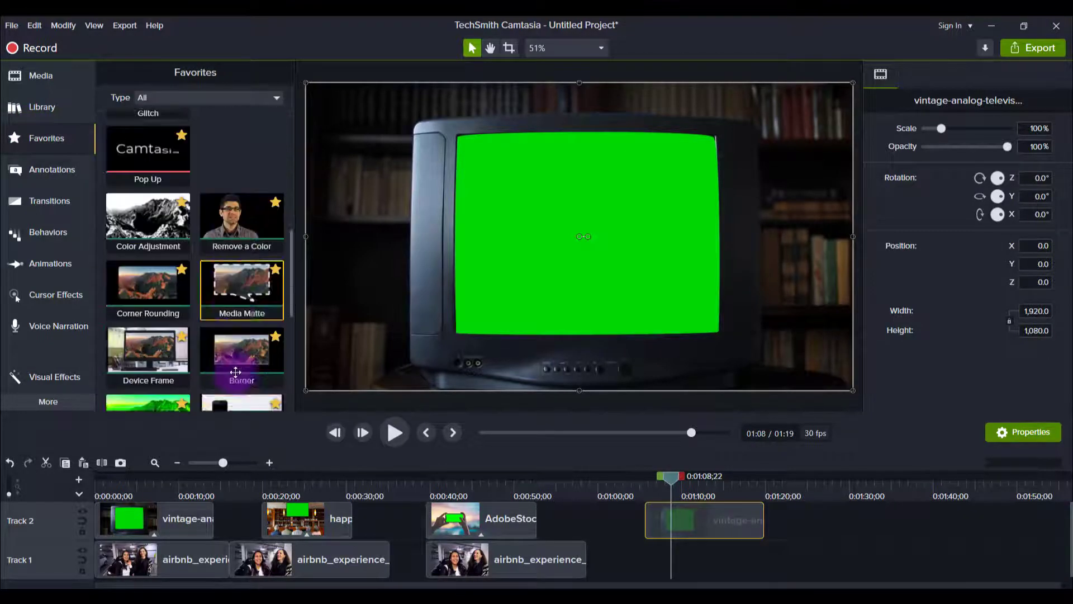
scroll(236, 372, down, 1)
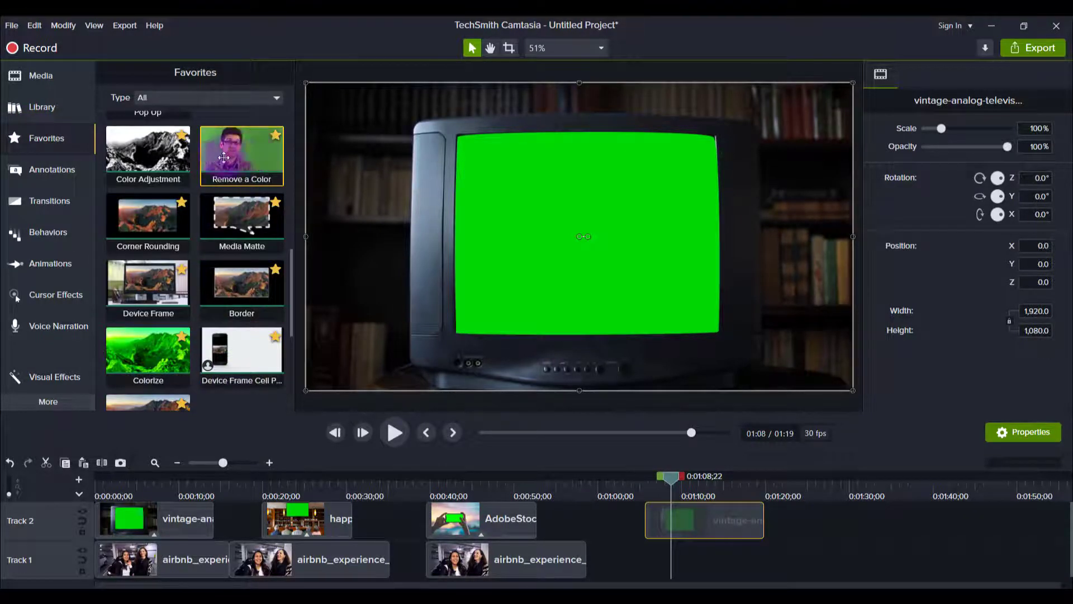
click(648, 549)
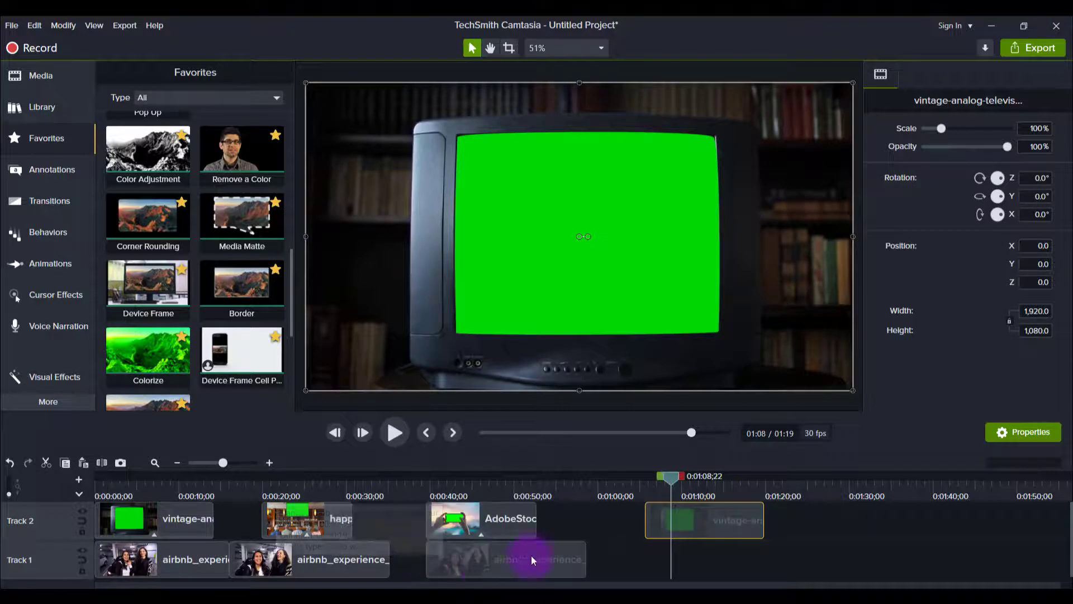
- Drag Remove a Color from Favorites onto the new vintage TV clip in the canvas
drag(242, 154, 712, 530)
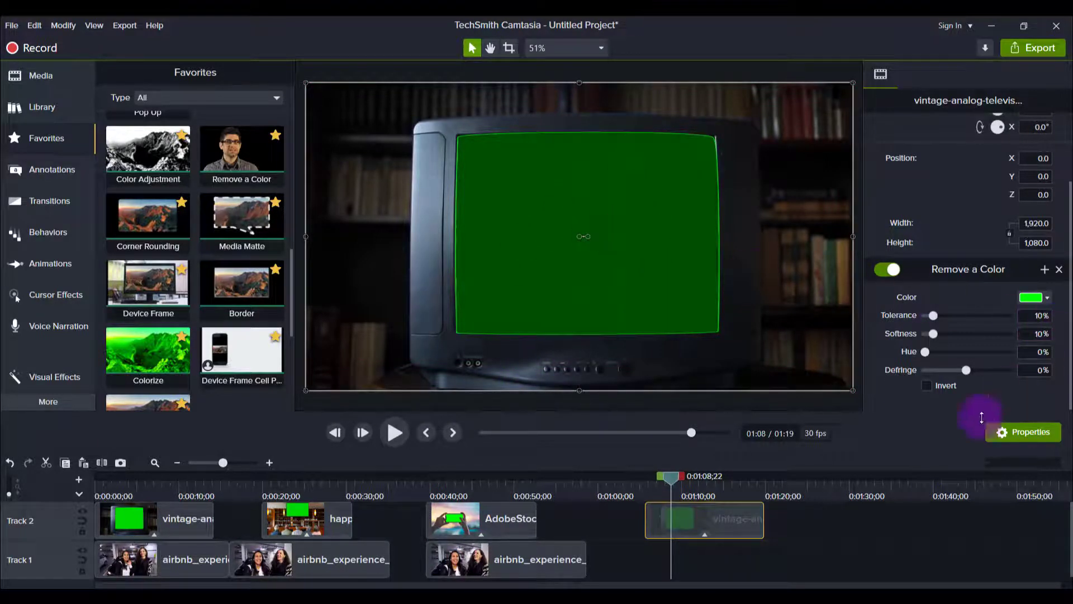
- Sample the TV's bright green screen with the Remove a Color eyedropper so it turns black
click(888, 269)
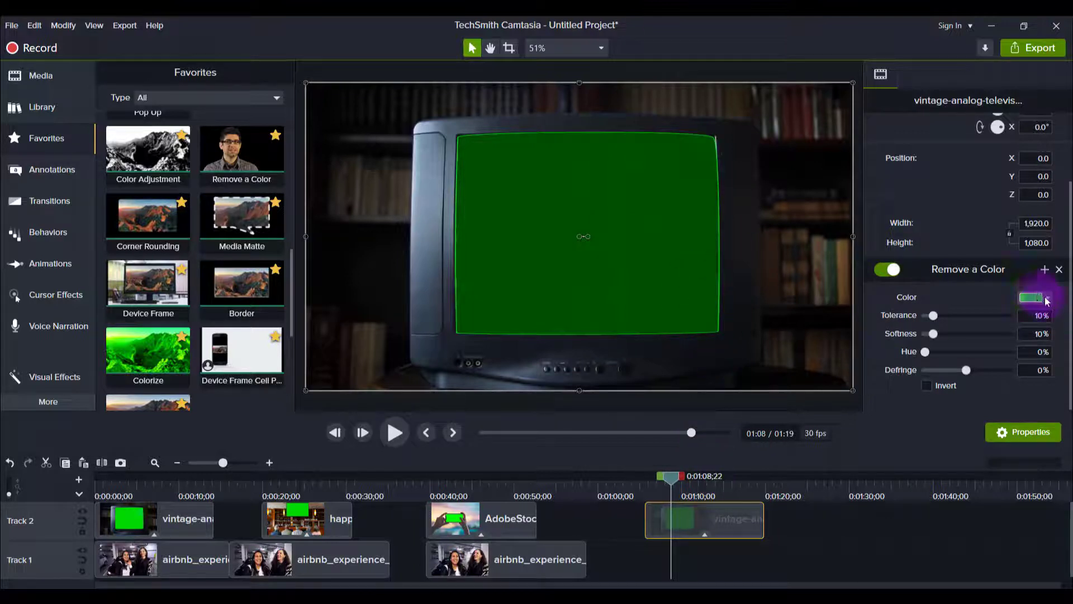
click(1048, 299)
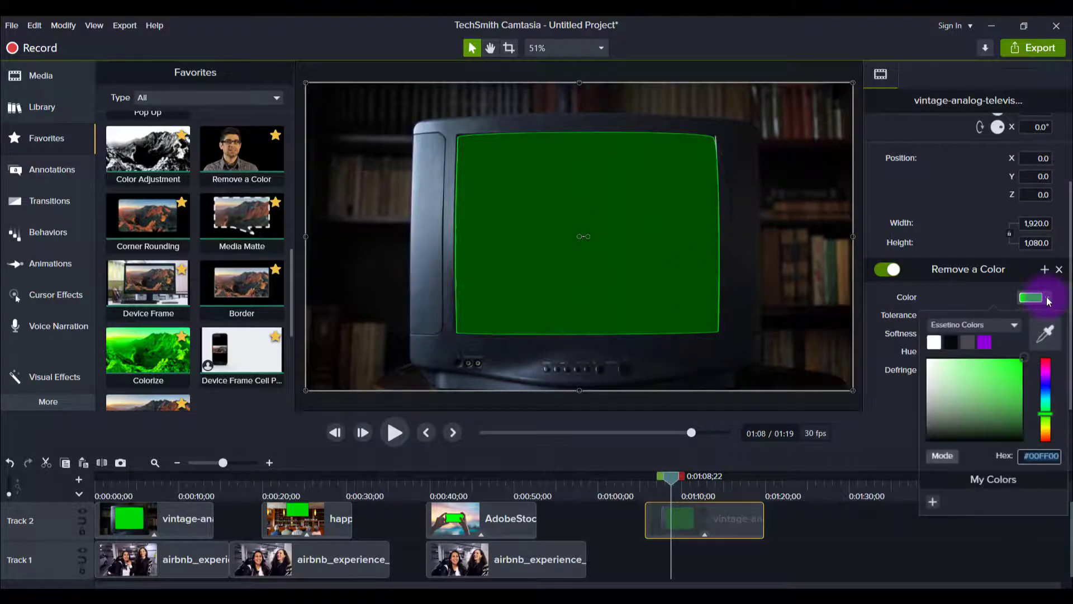
click(1044, 339)
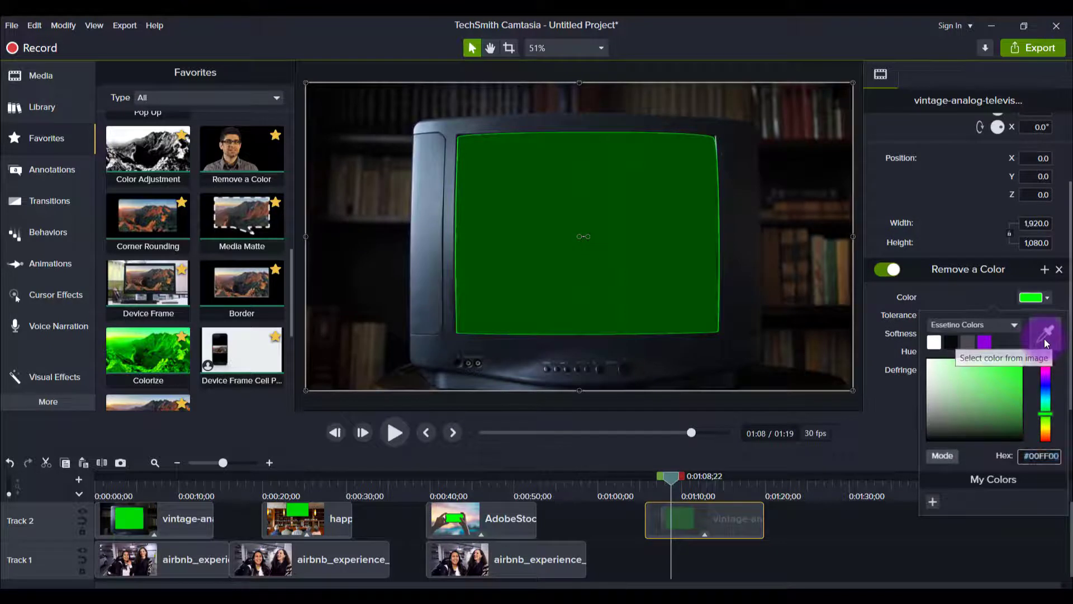
click(607, 197)
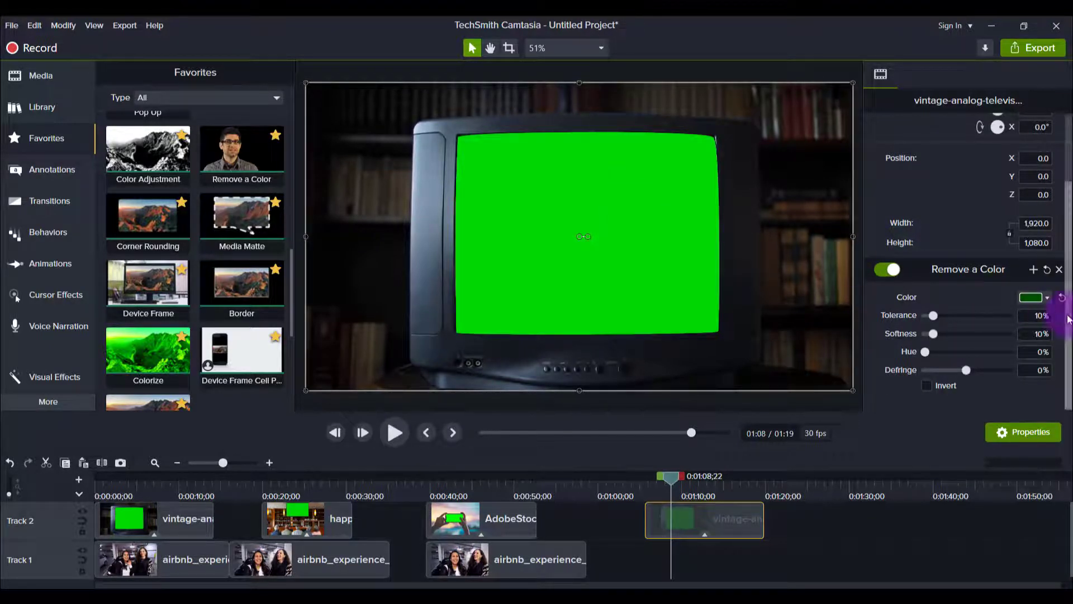
click(1048, 298)
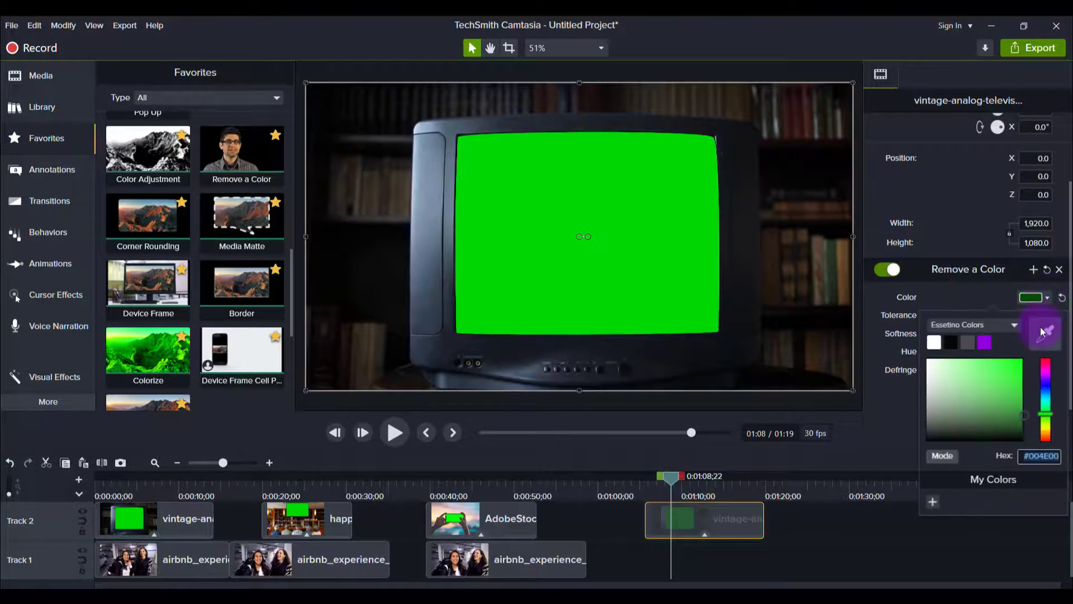
click(1043, 332)
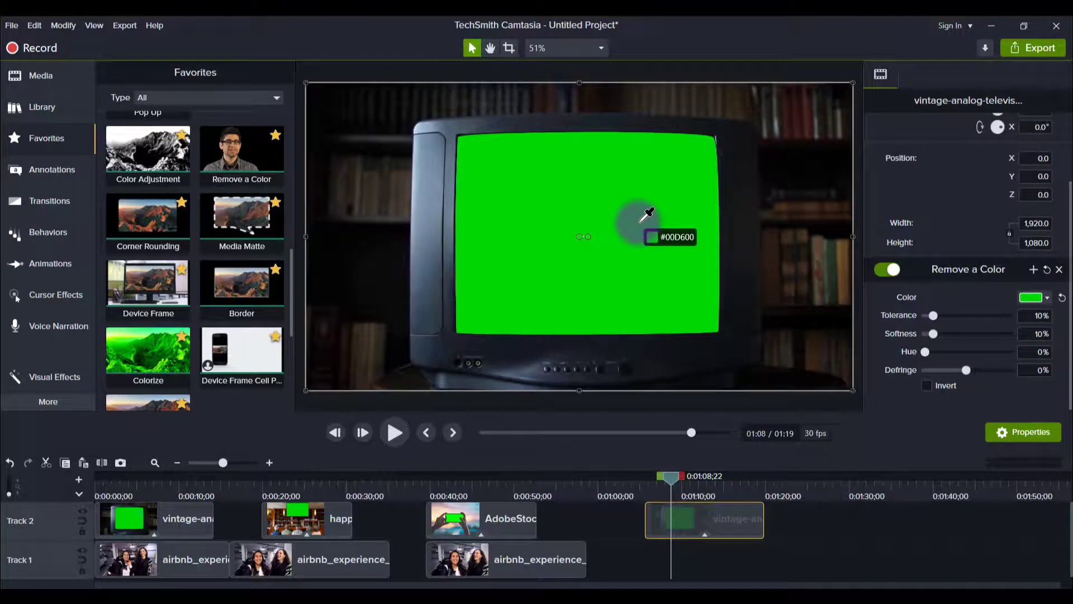
click(647, 215)
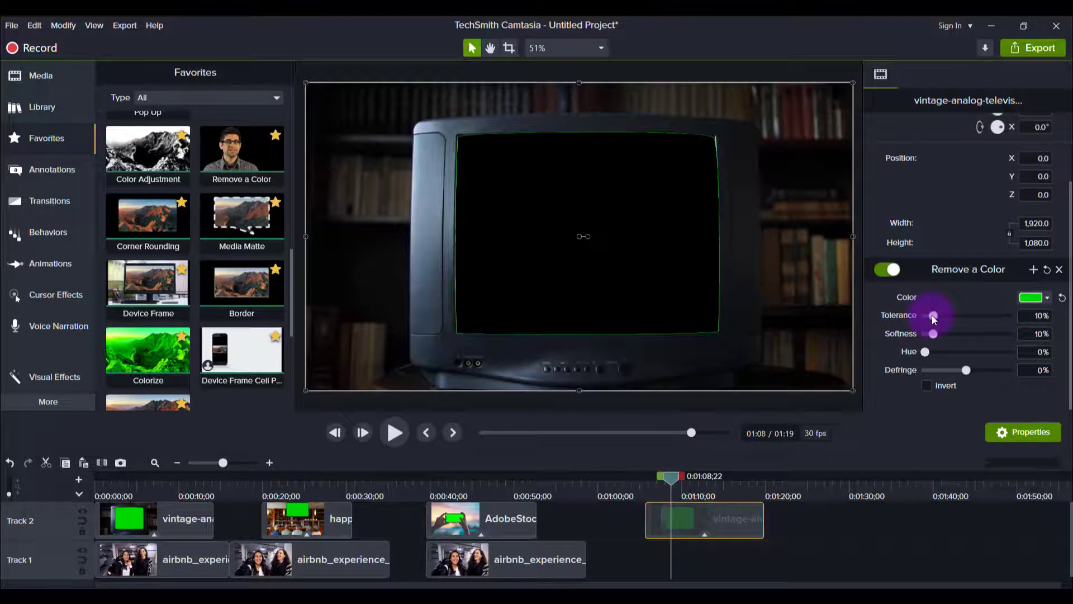
- Set the Remove a Color tolerance to 52% to clear the green fringe
drag(934, 318, 968, 315)
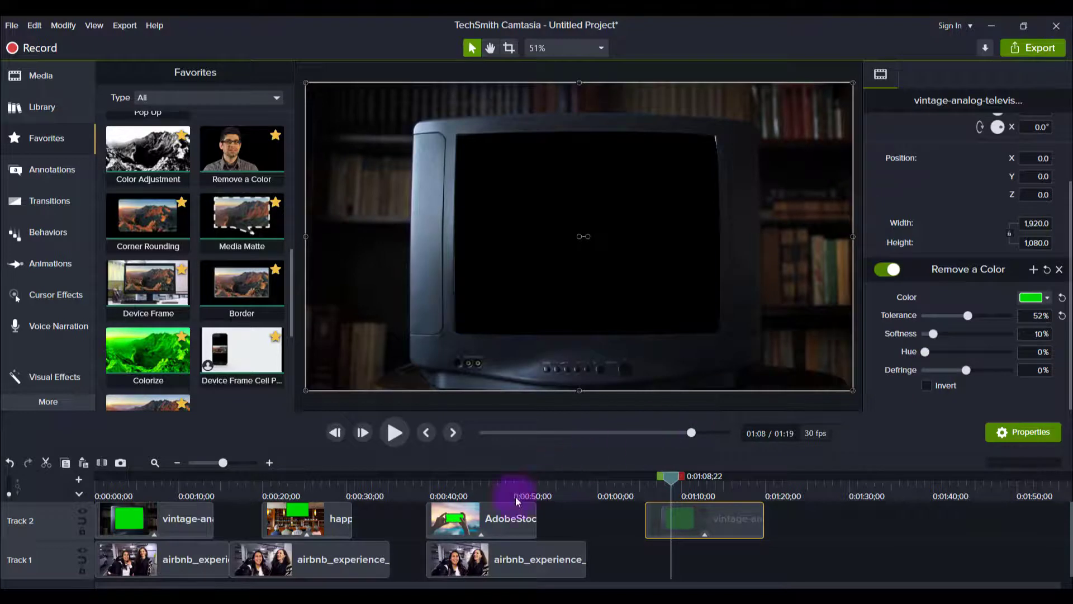
drag(447, 559, 397, 558)
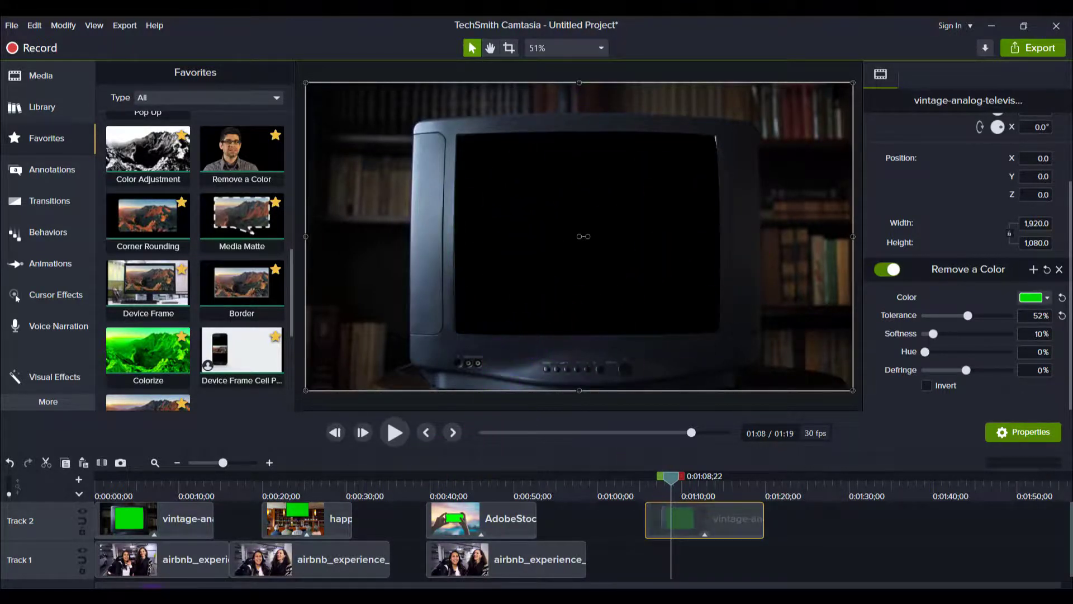
- Paste the first airbnb vlog clip on Track 1 under the TV clip and move it into the screen
click(167, 559)
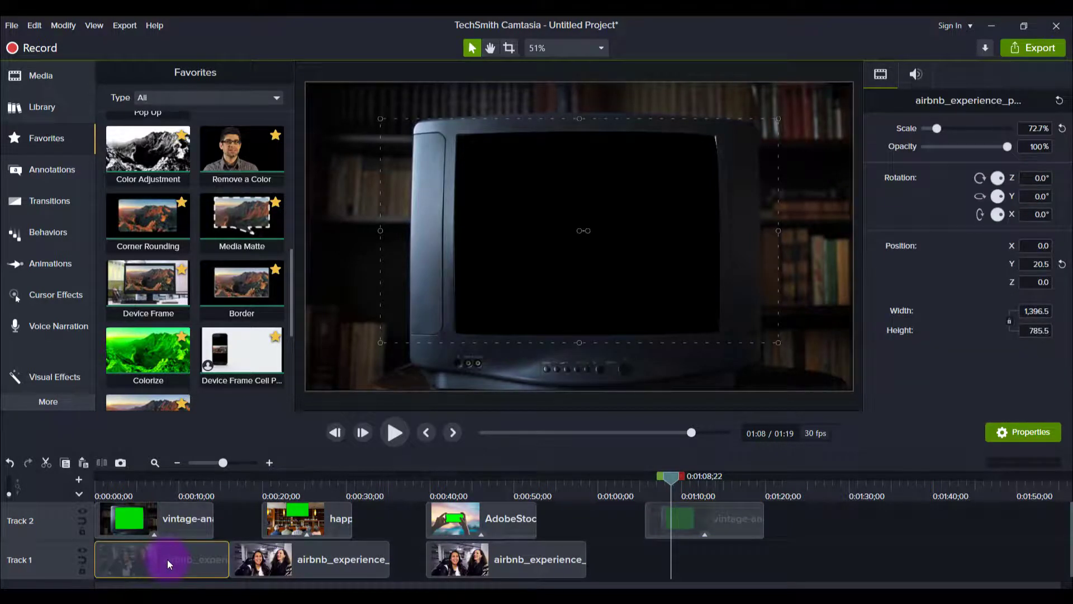
click(659, 556)
key(ctrl+v)
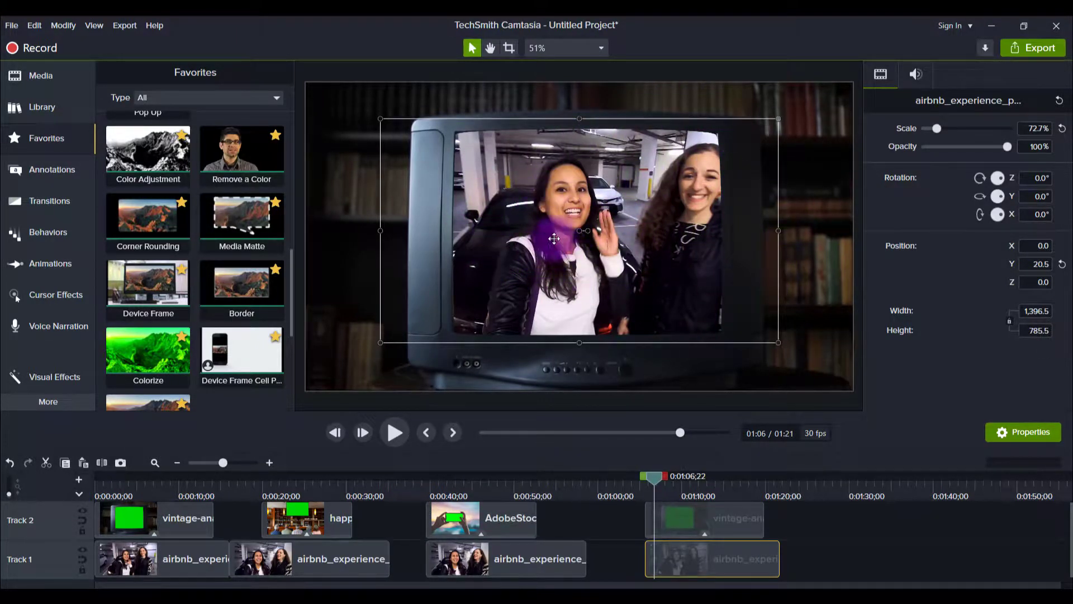
mouse_move(579, 229)
mouse_down()
mouse_move(551, 227)
mouse_move(561, 229)
mouse_up()
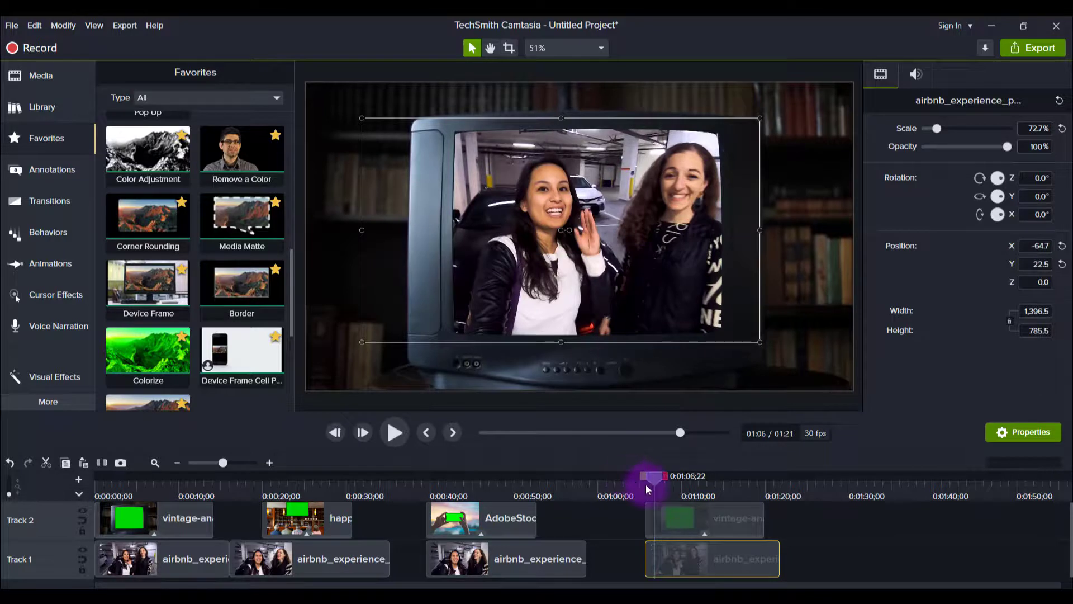
drag(652, 485, 706, 484)
click(665, 584)
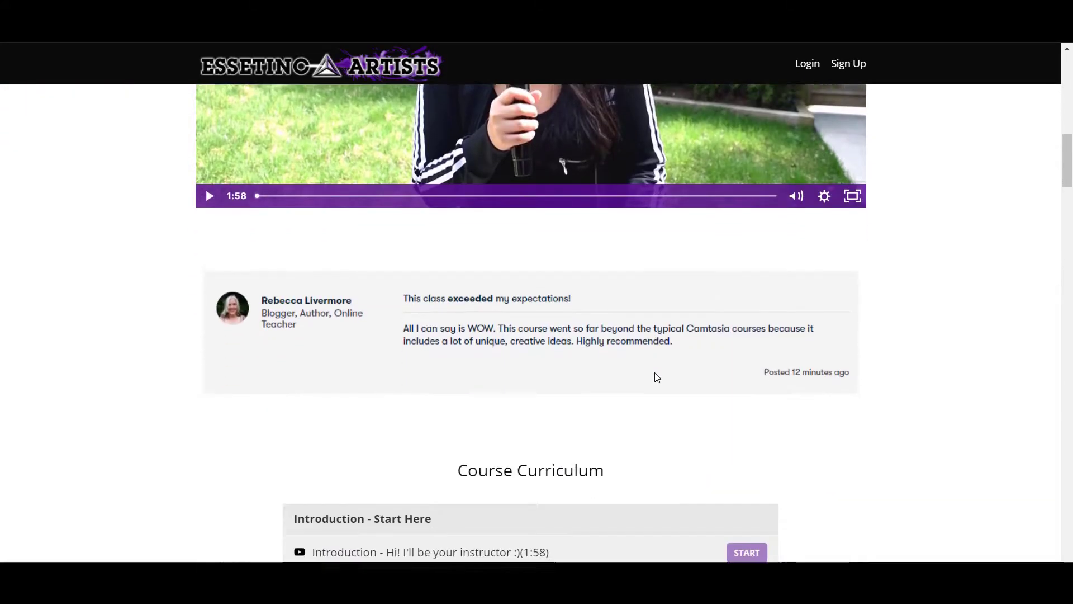
scroll(657, 377, down, 6)
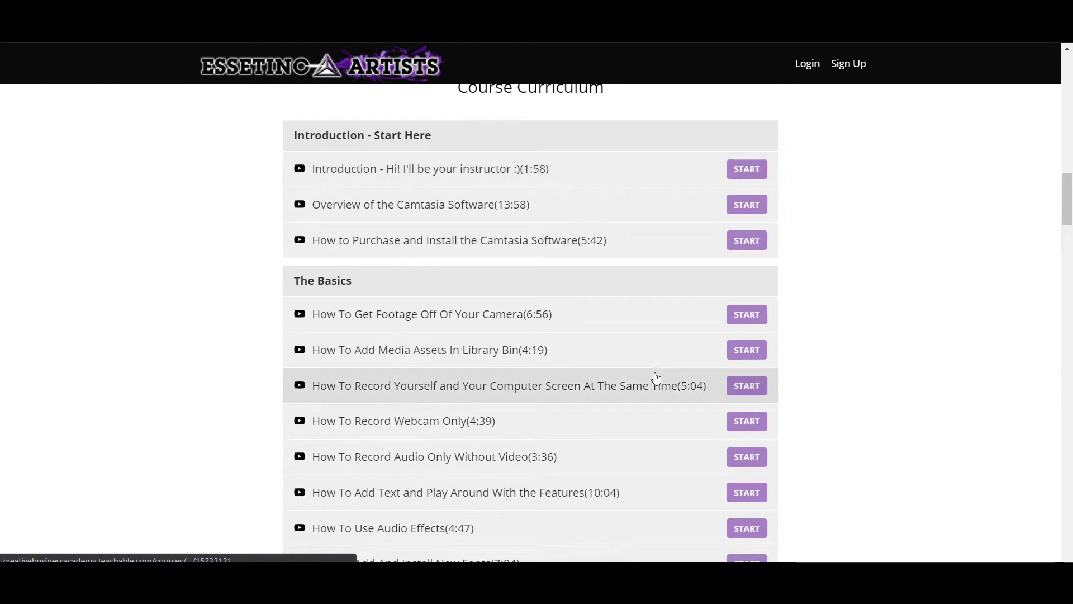
scroll(656, 378, down, 2)
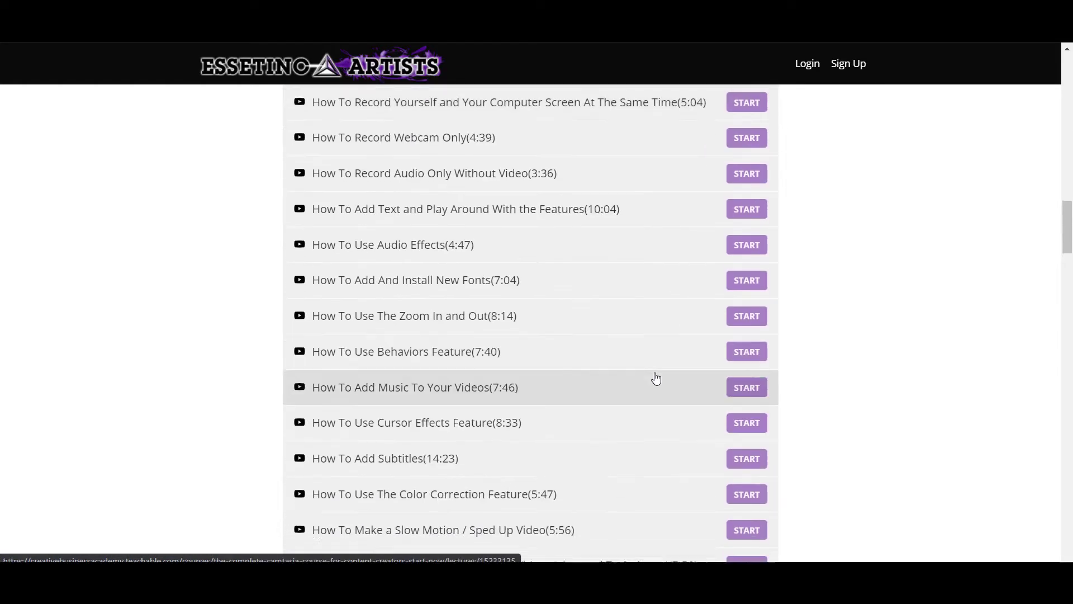